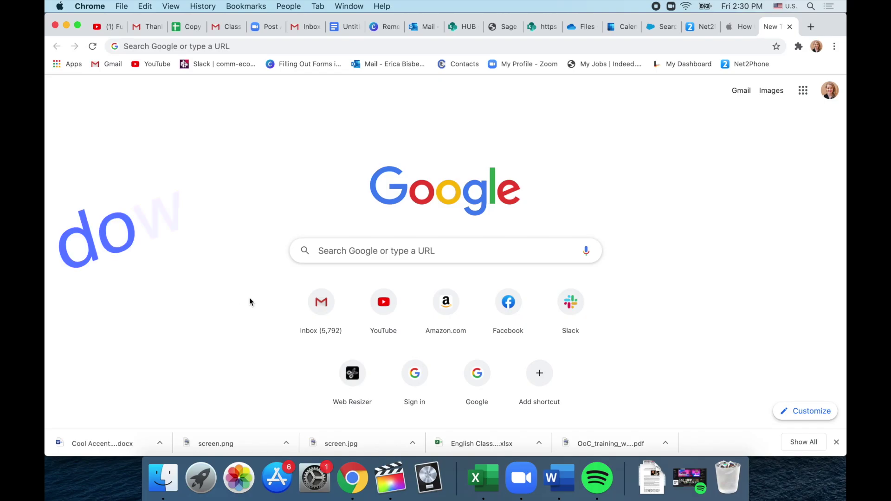
Search Google for "download zoom" and open the Zoom Meetings page on zoom.us from the results
click(357, 252)
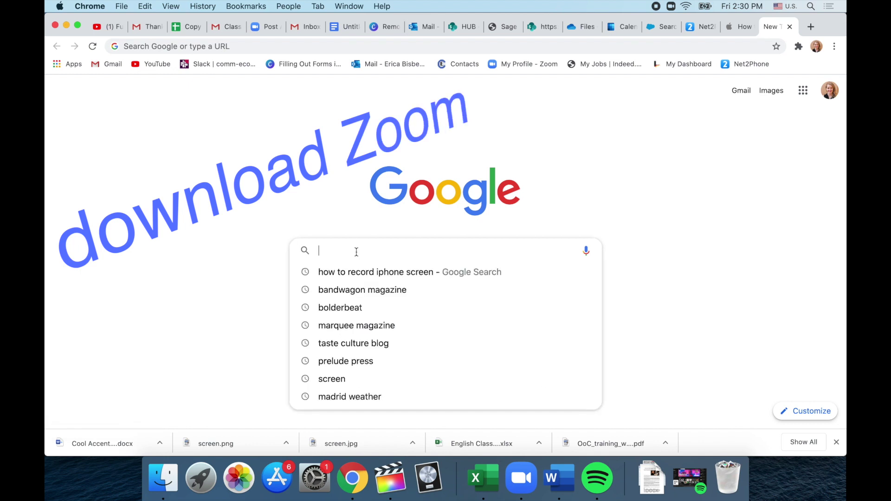
text(download zoom)
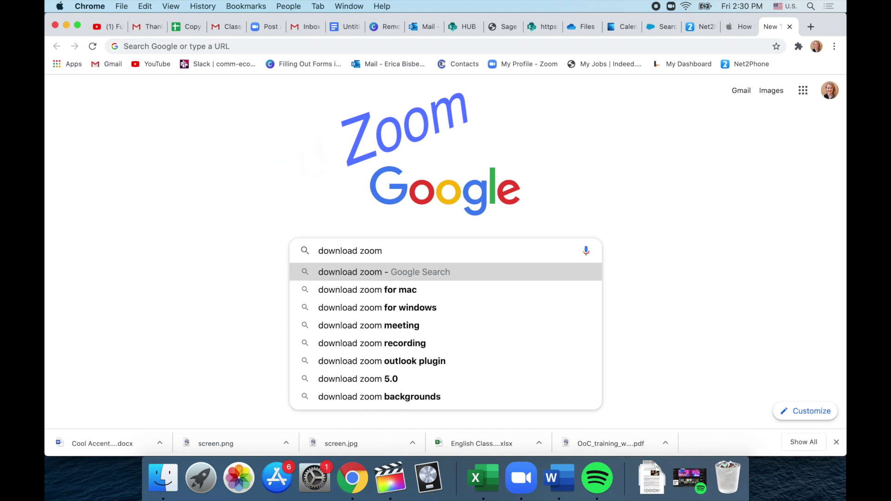
key(Return)
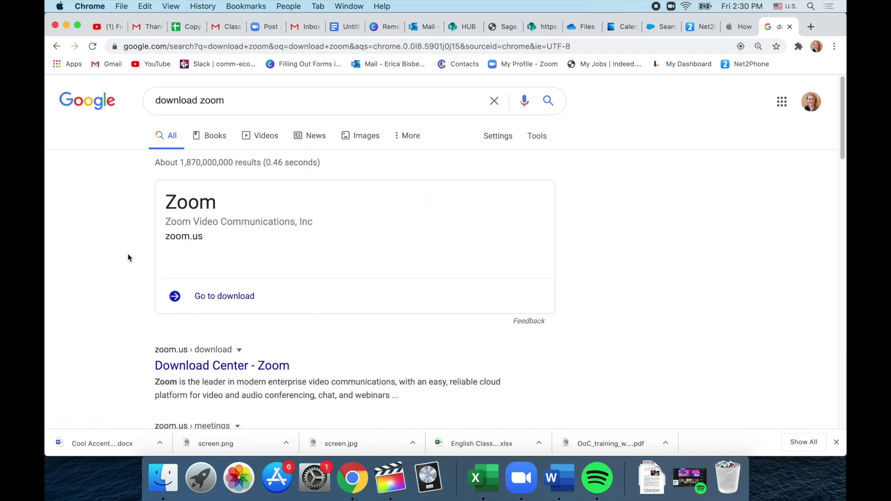
scroll(108, 295, down, 6)
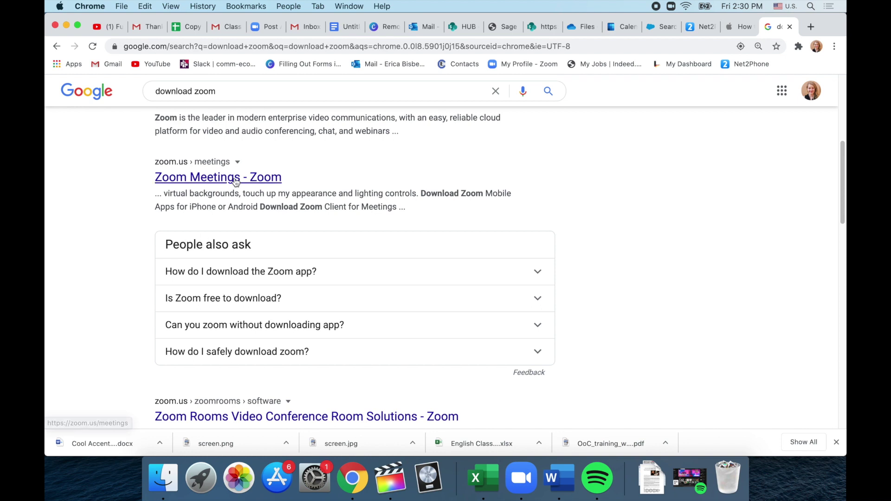
click(236, 181)
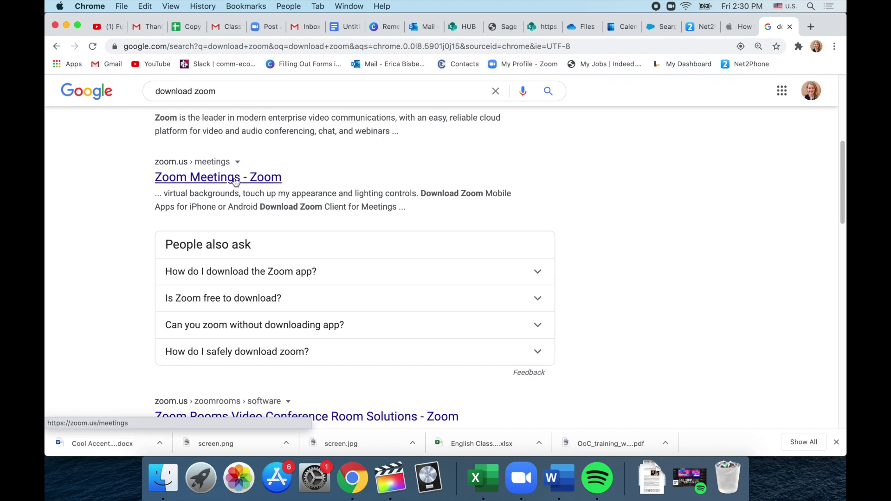
click(235, 179)
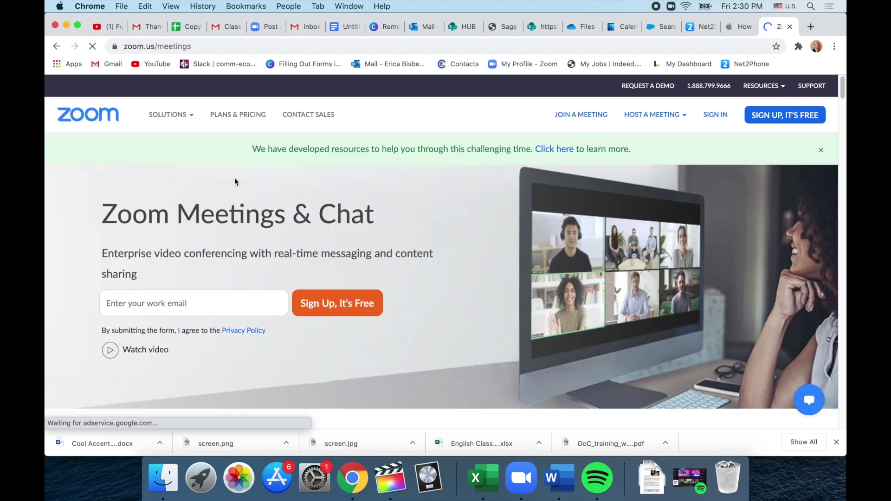
Start the free Zoom sign-up and fill in the date of birth for verification
click(785, 116)
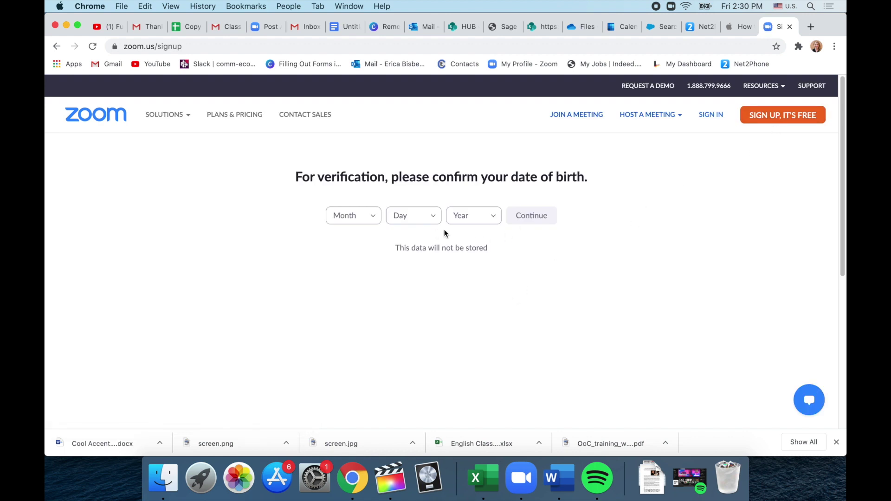
click(376, 216)
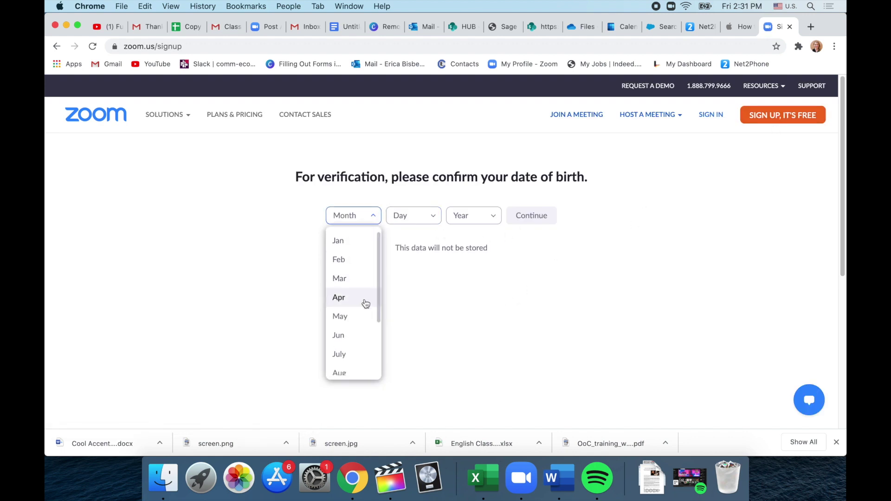
click(362, 354)
click(431, 222)
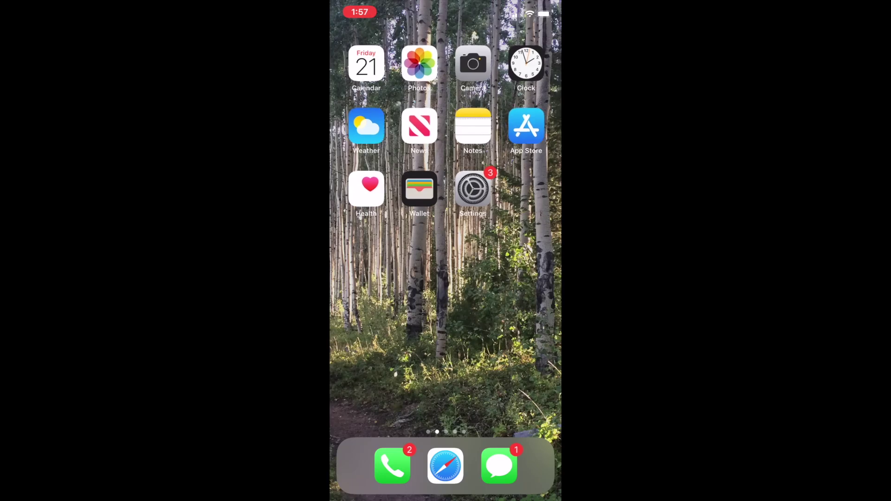
Switch to the App Store on the iPhone and search for "Zoom"
click(527, 126)
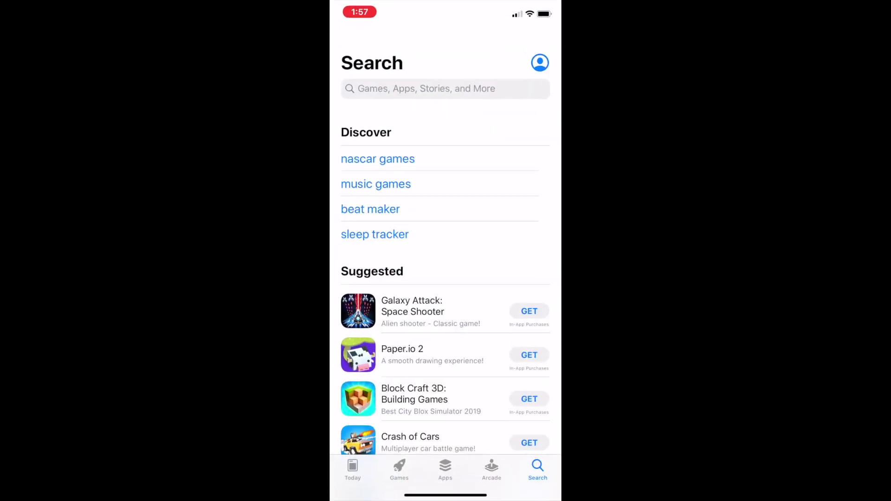
click(426, 89)
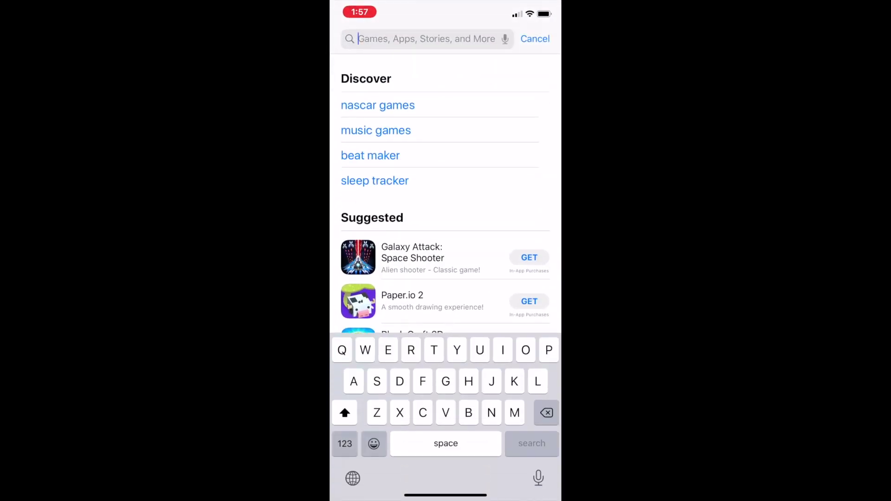
text(Zoo)
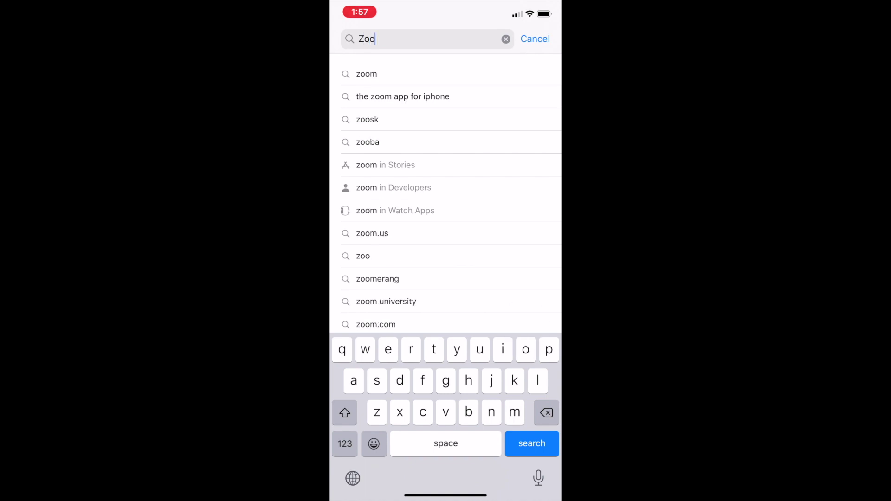
text(m)
key(Return)
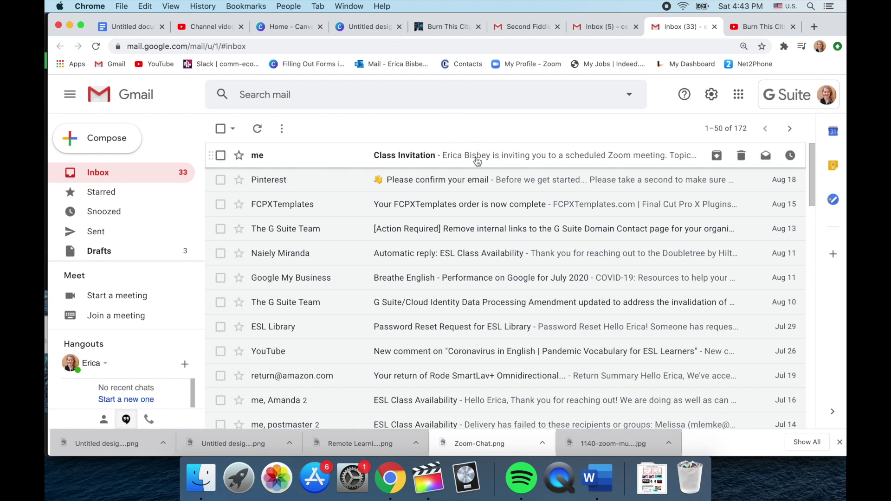
Switch to Gmail, open the Class Invitation email and highlight the 1pm class time in its topic line
click(477, 156)
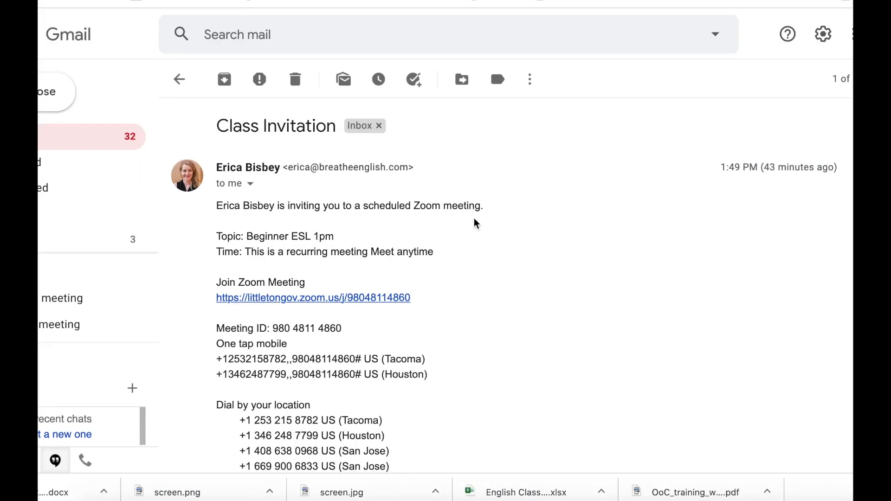
drag(312, 233, 353, 239)
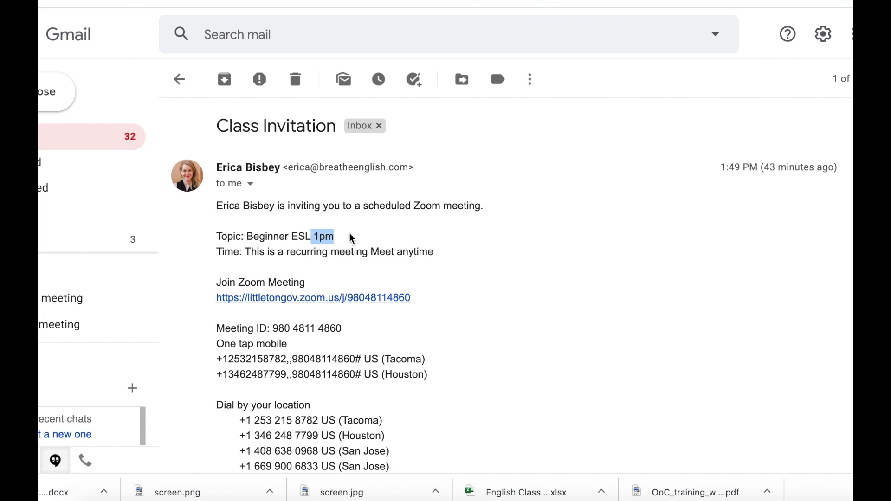
click(435, 282)
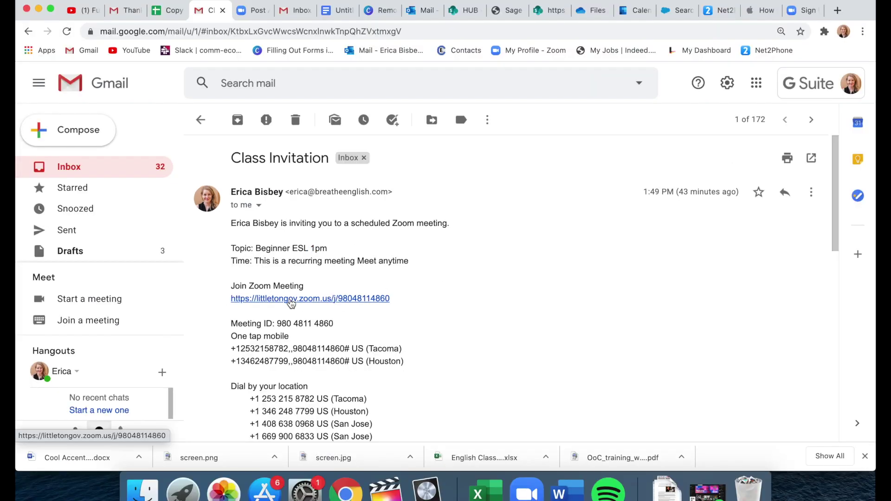
Join the Zoom meeting through the link in the invitation, using computer audio
click(291, 301)
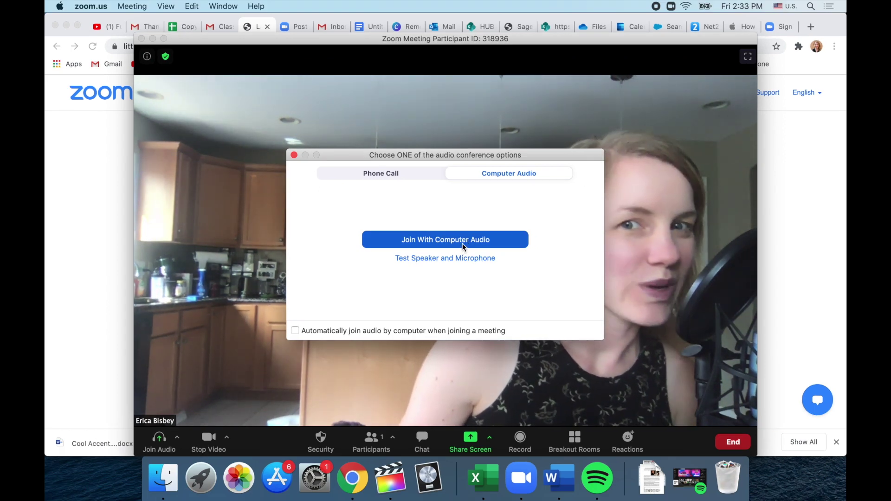
click(461, 239)
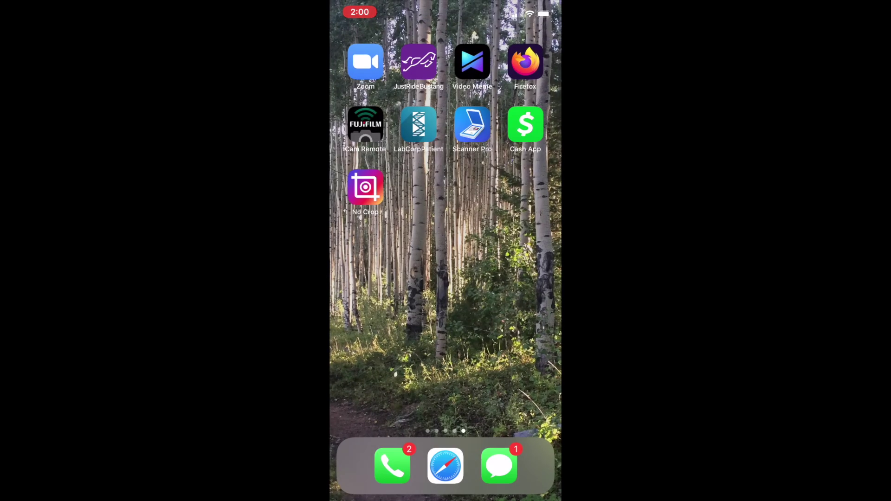
Switch to the Zoom app on the iPhone and join the class by its meeting ID, with video and internet audio
click(366, 61)
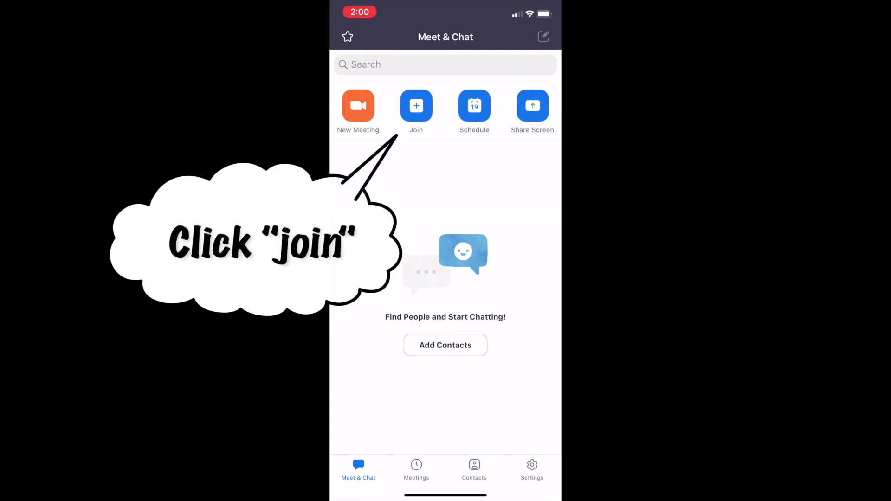
click(416, 106)
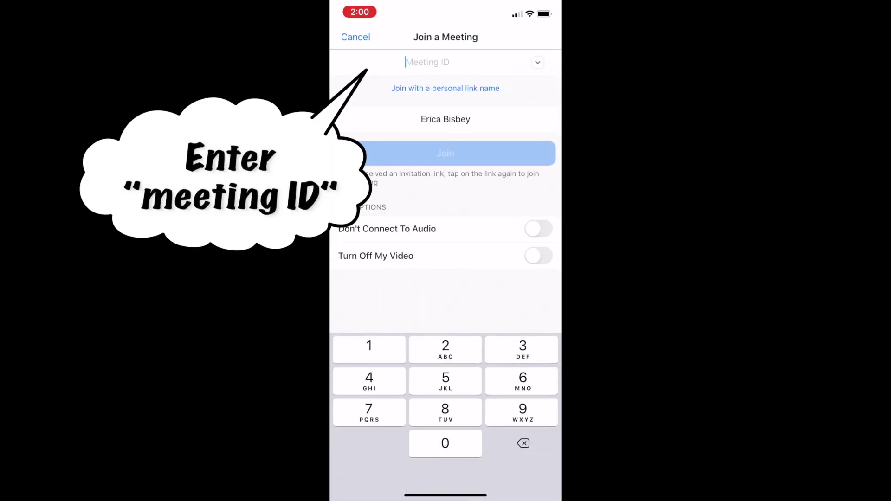
text(980 4811 4860)
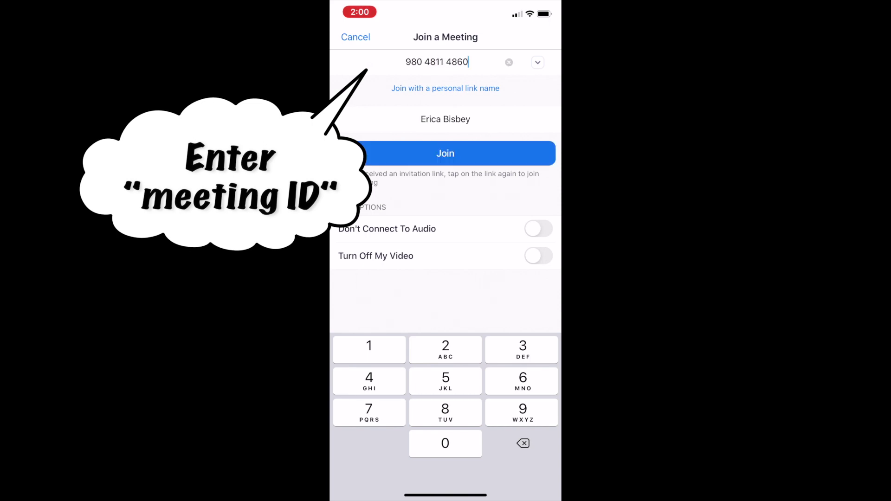
click(445, 153)
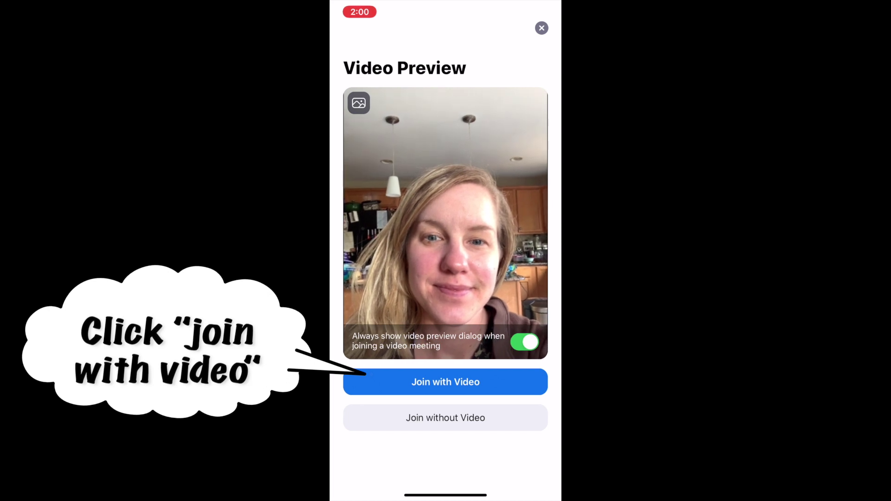
click(445, 382)
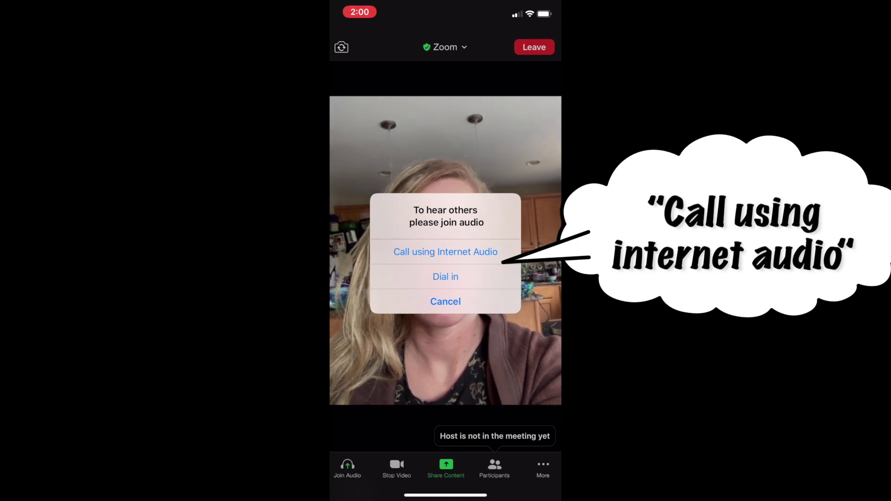
click(446, 252)
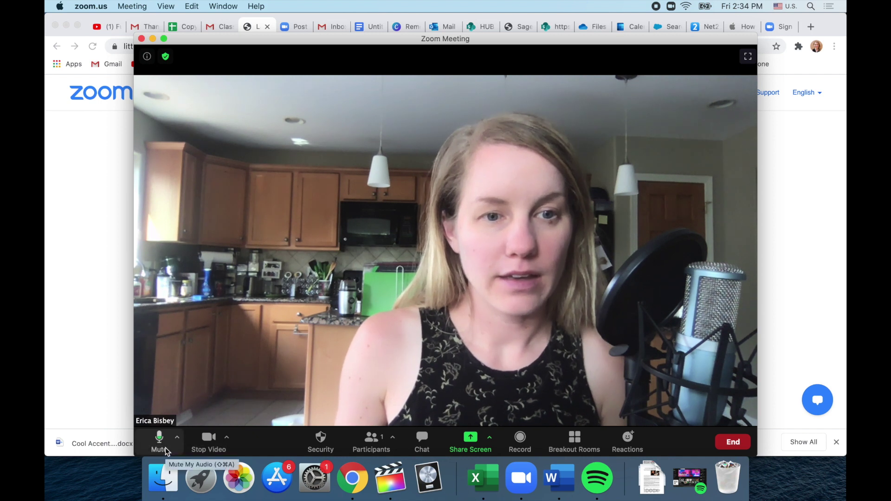
Mute and unmute the microphone in the desktop Zoom meeting, and switch the camera video off
click(161, 446)
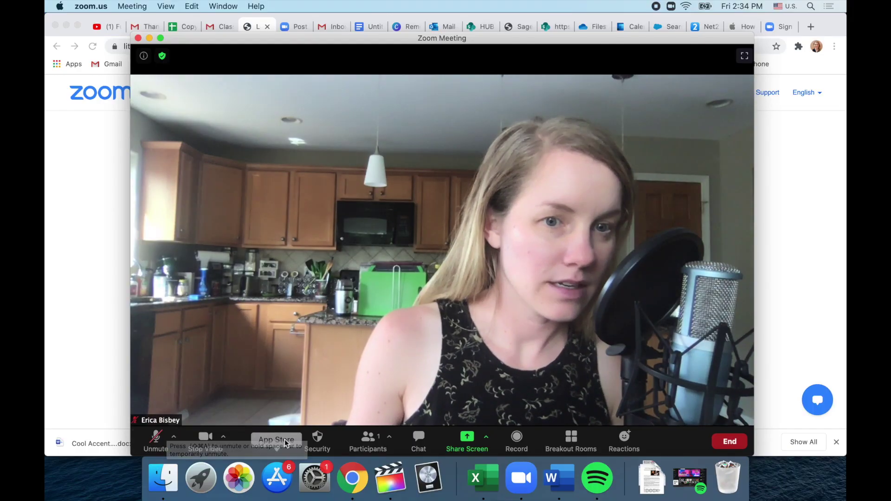
click(149, 447)
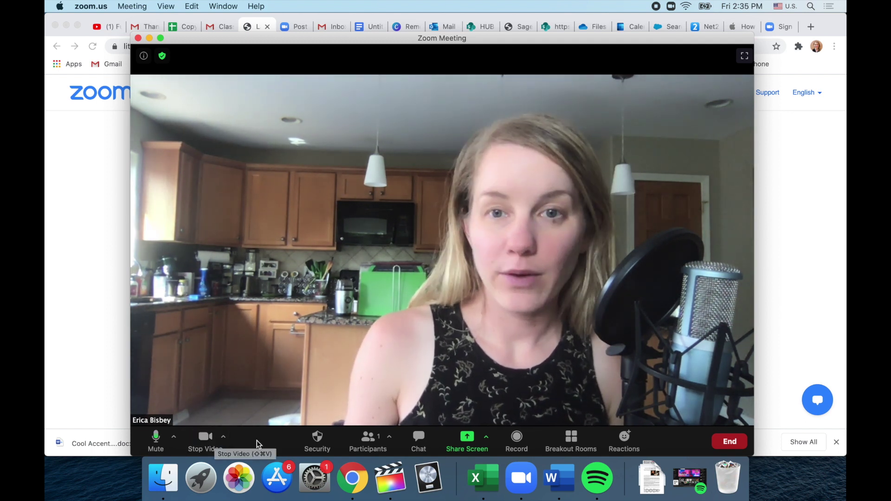
click(212, 442)
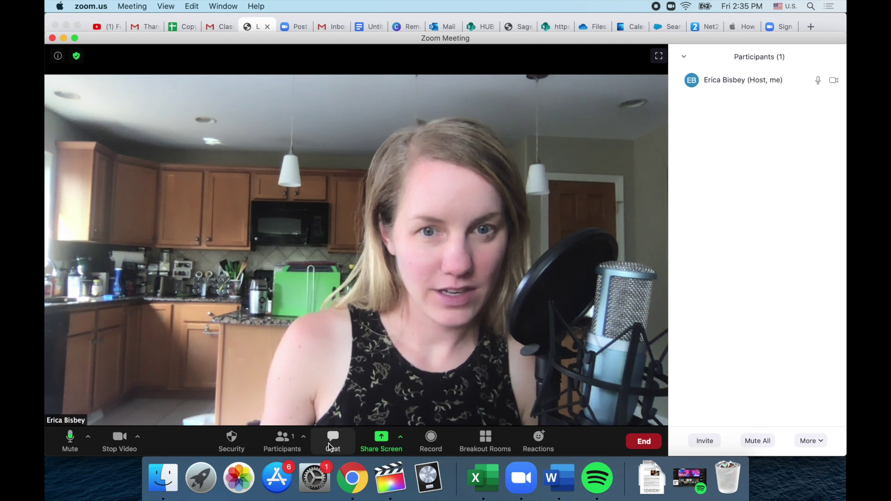
Open the meeting chat and send the message "What is chat?" to everyone
click(329, 444)
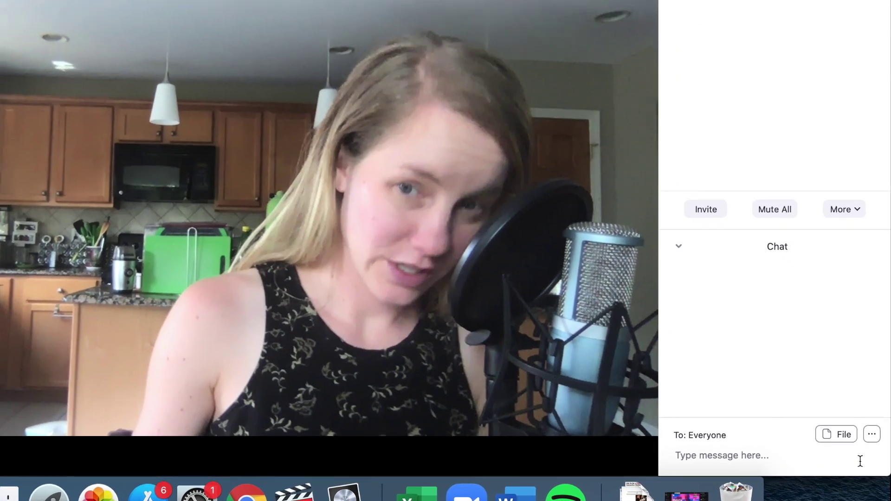
text(What is chat)
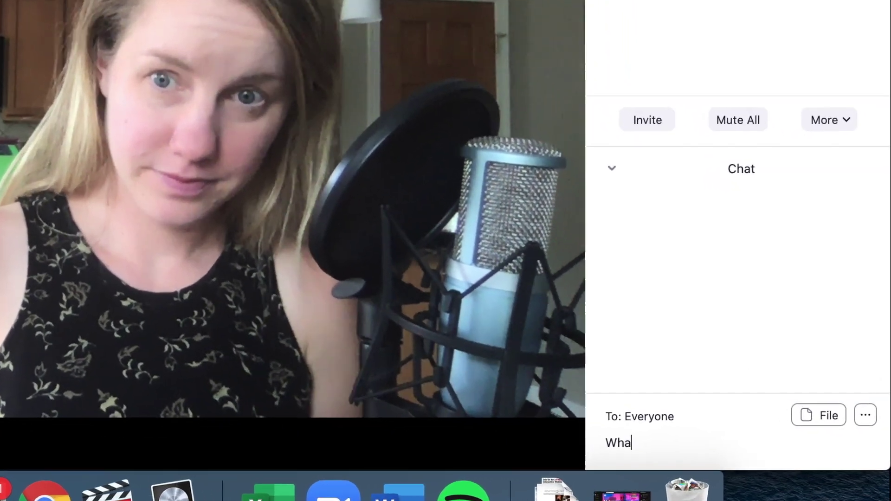
text(?)
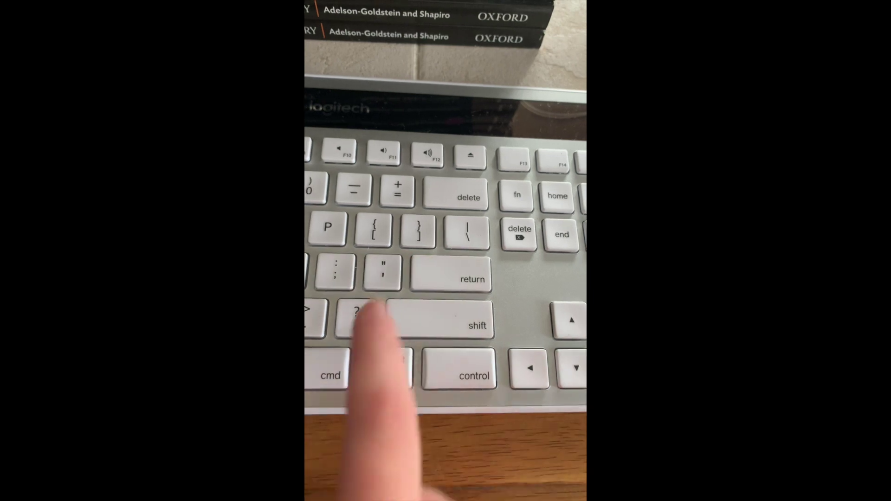
key(Return)
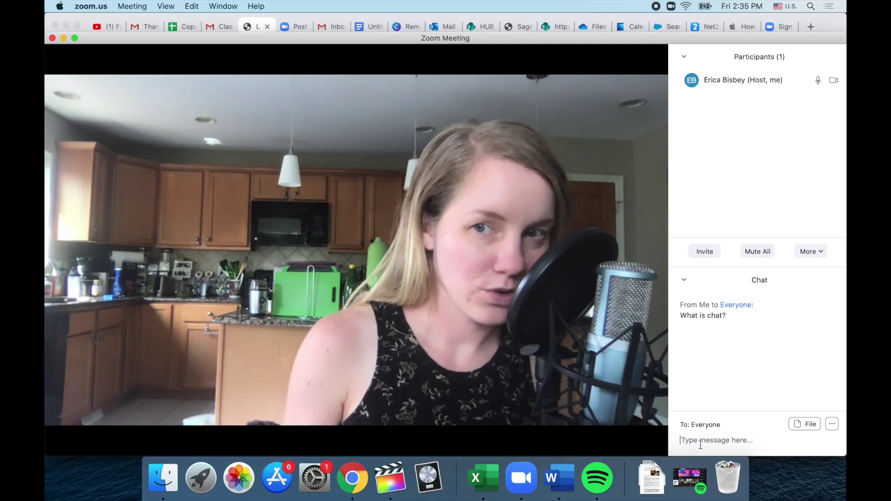
Send a second chat message to everyone reading "Type questions!"
text(Typ)
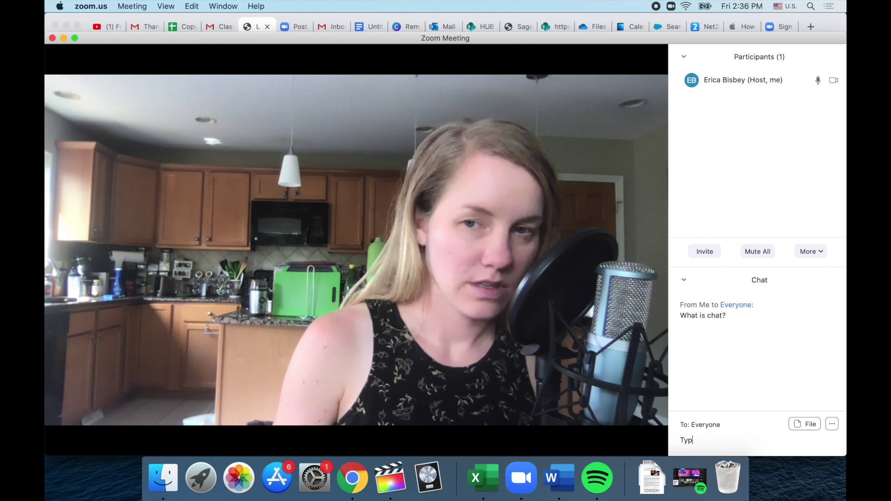
text(e questions!)
key(Return)
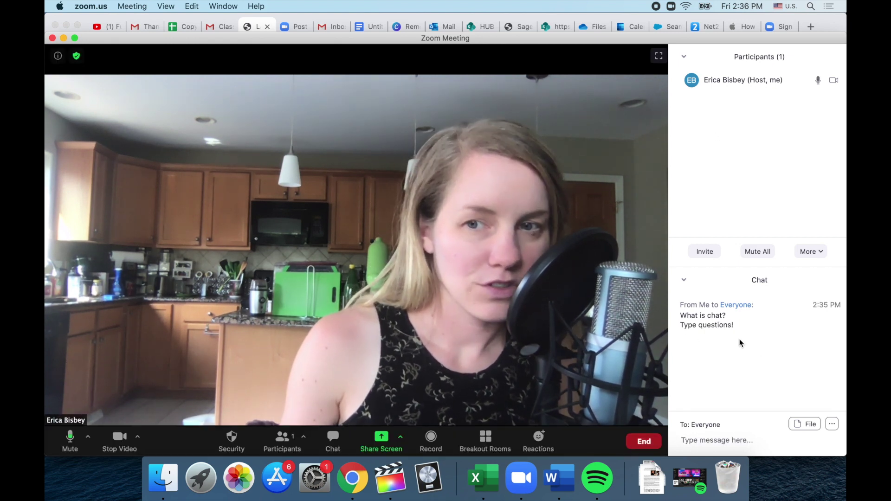
Share the Desktop 1 screen with the meeting, bring the browser page behind the Zoom window forward, and stop the share
mouse_move(525, 366)
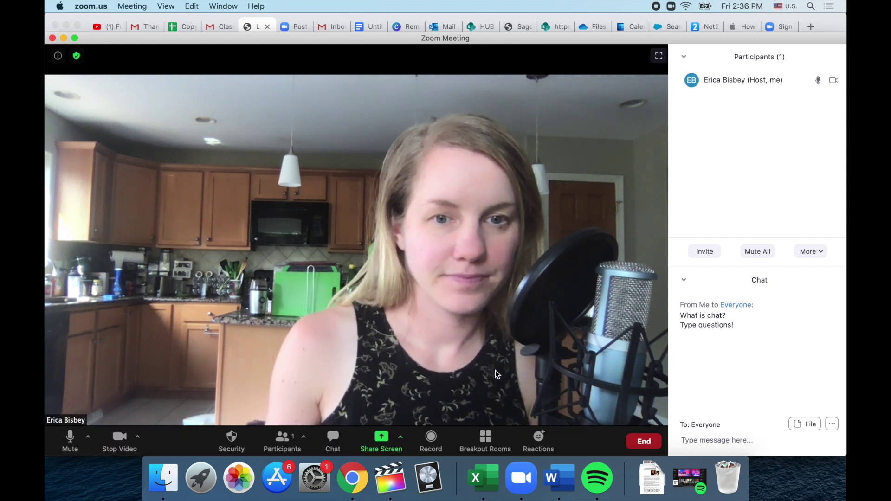
click(381, 440)
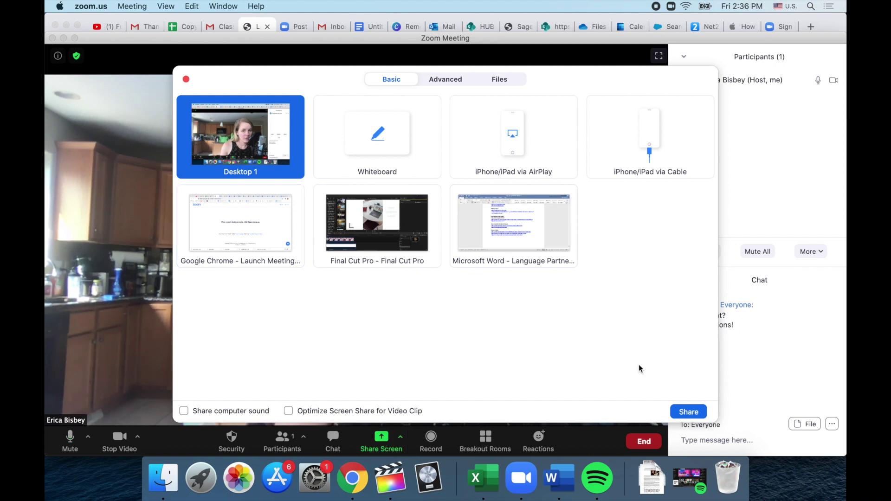
click(687, 412)
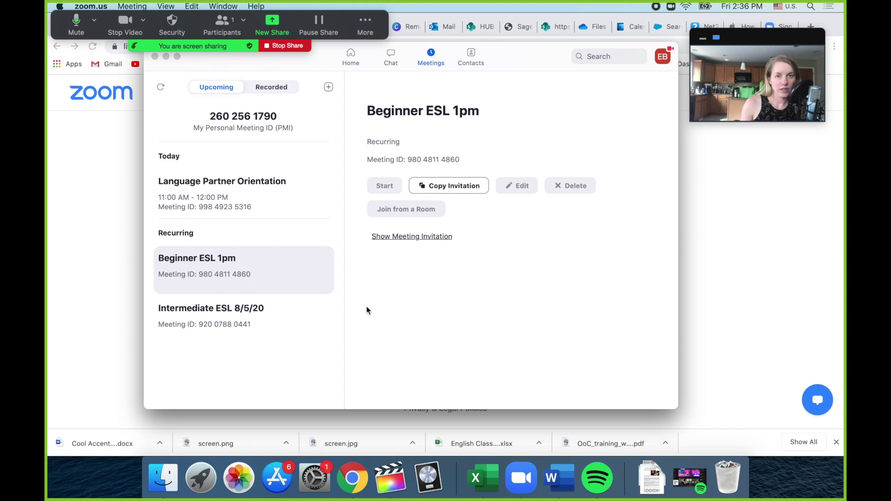
click(781, 288)
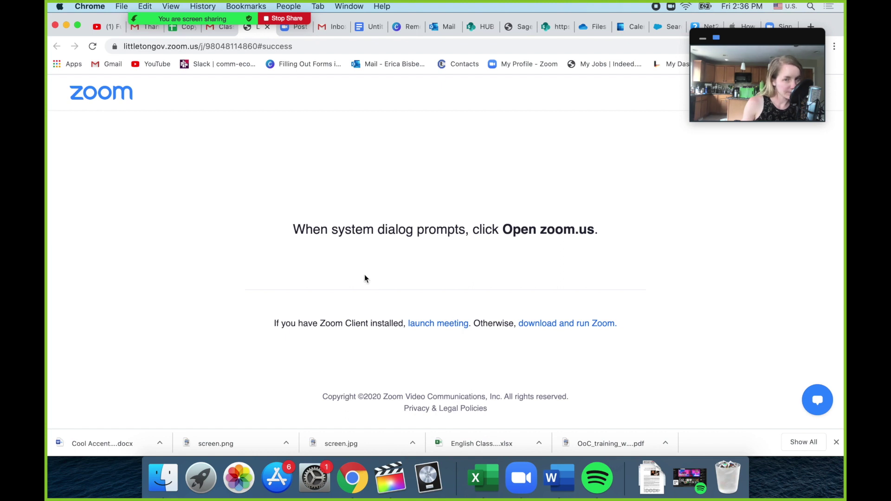
click(294, 20)
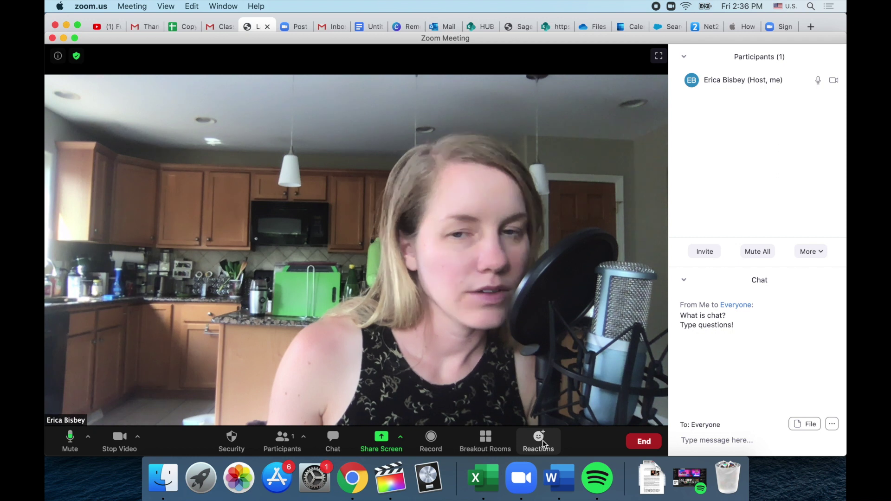
Send a clapping hands reaction in the meeting, followed by a thumbs up reaction
click(544, 442)
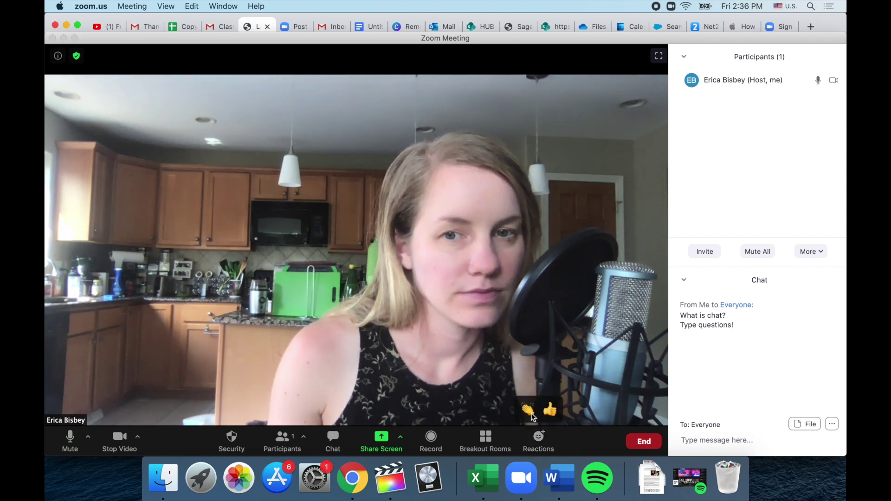
click(530, 412)
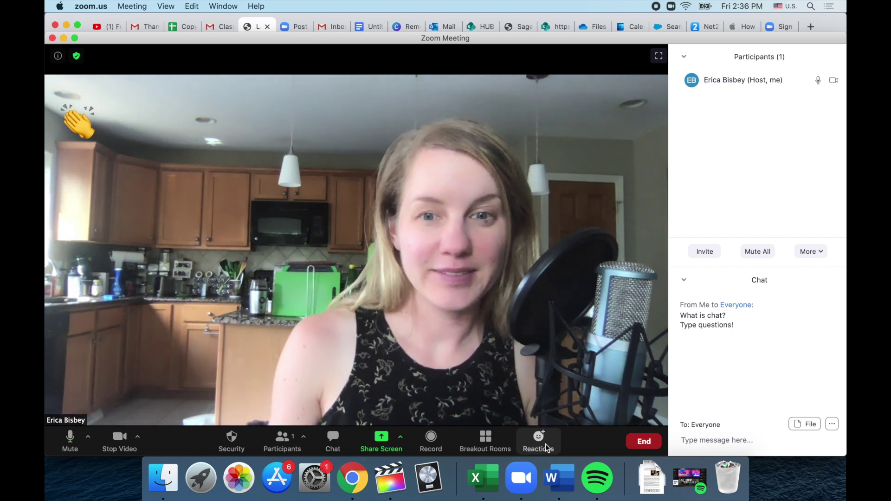
click(538, 437)
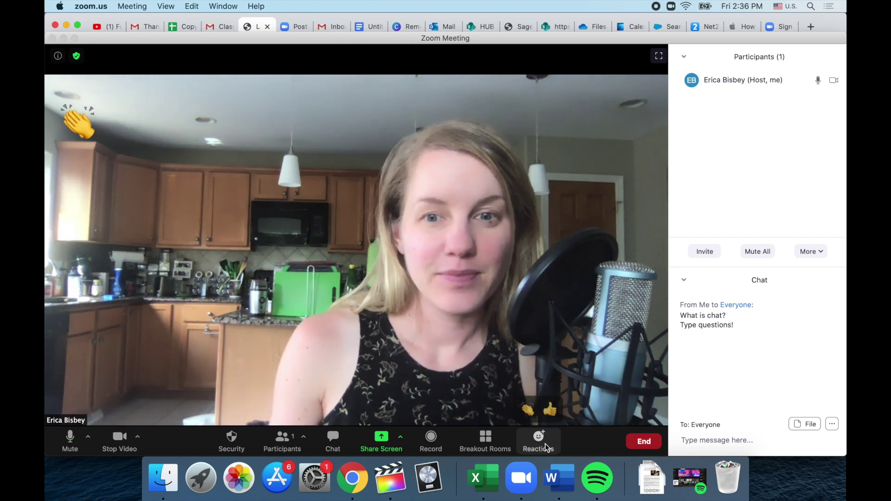
click(549, 410)
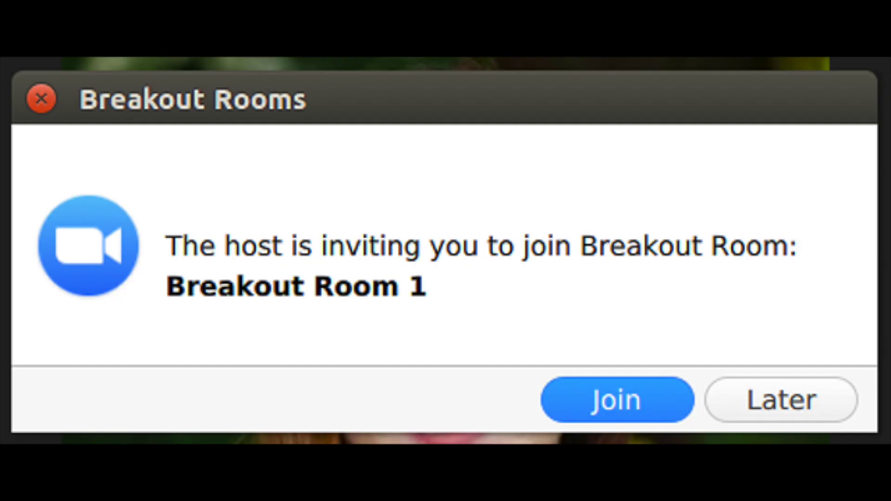